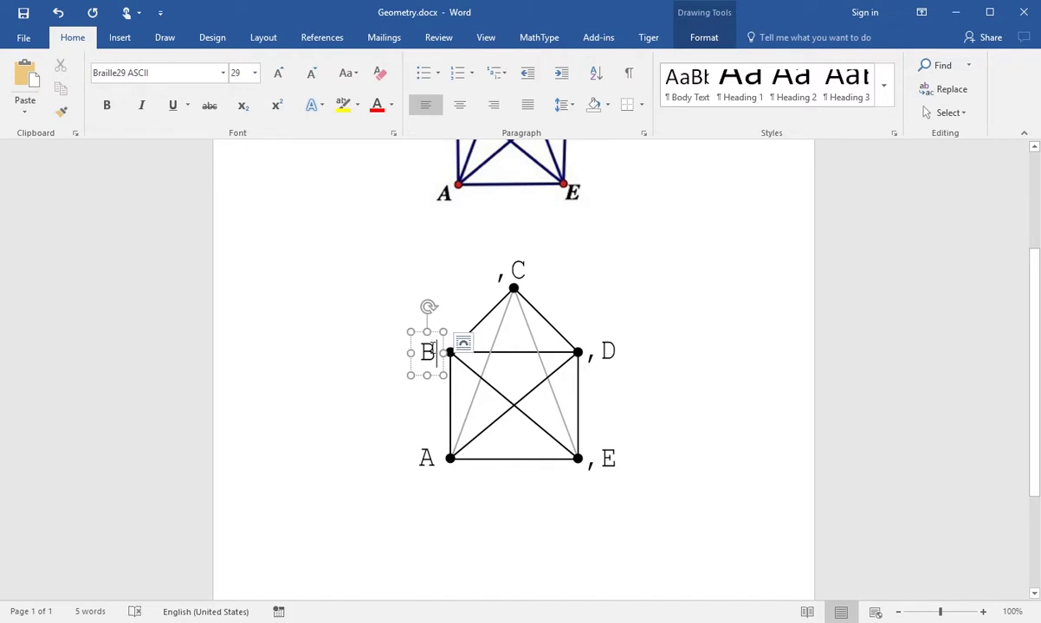
# Apply the Braille29 ASCII font to the label B of the lower figure
pyautogui.moveTo(435, 353); pyautogui.dragTo(408, 352)
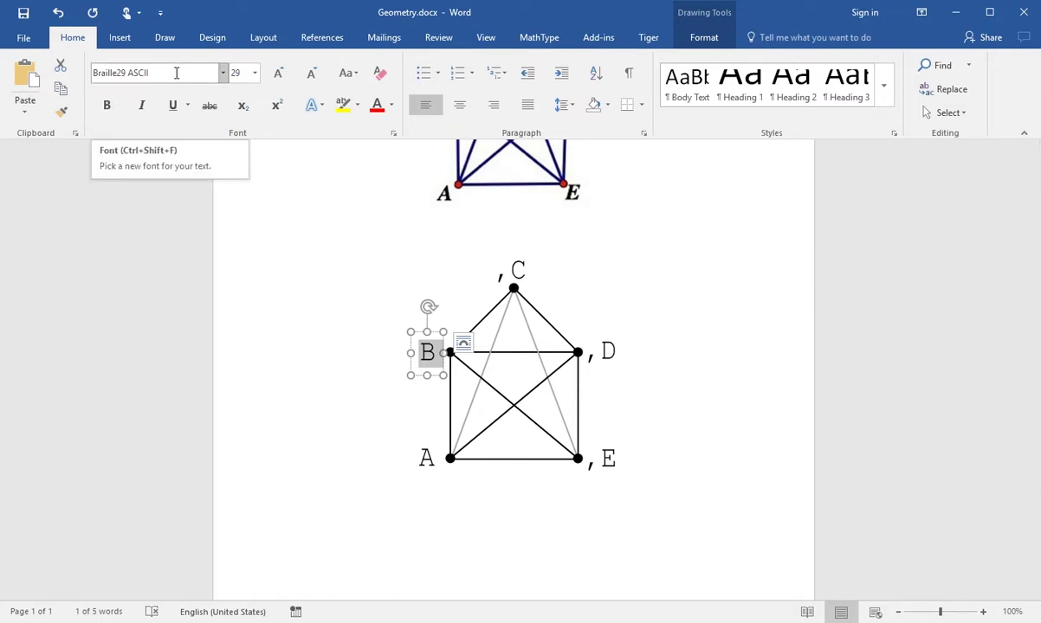
pyautogui.click(237, 73)
pyautogui.click(224, 74)
pyautogui.scroll(-10, 234, 424)
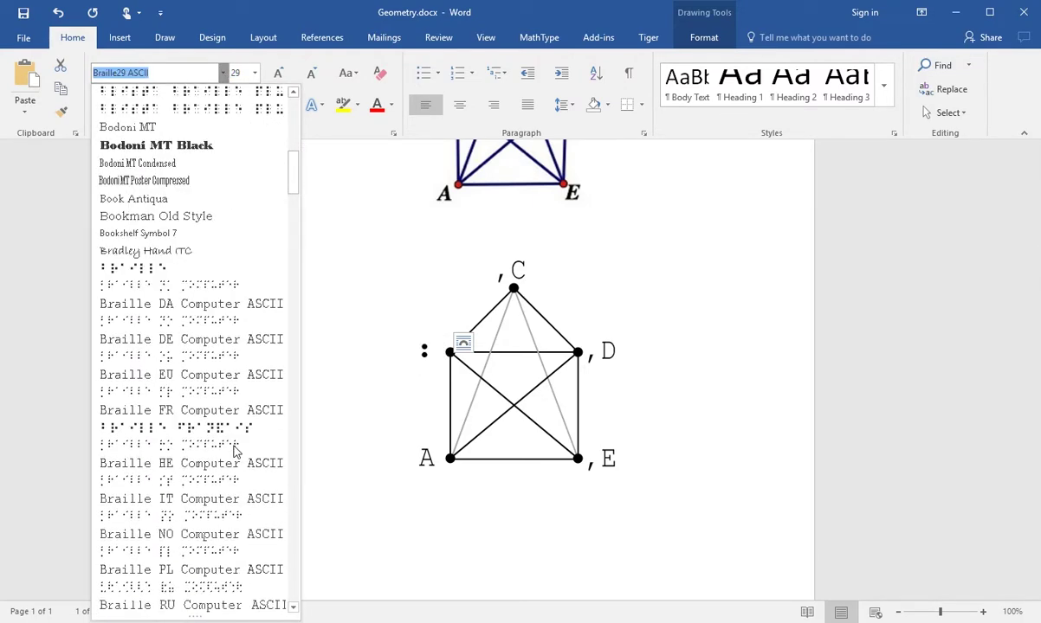
pyautogui.scroll(-8, 234, 449)
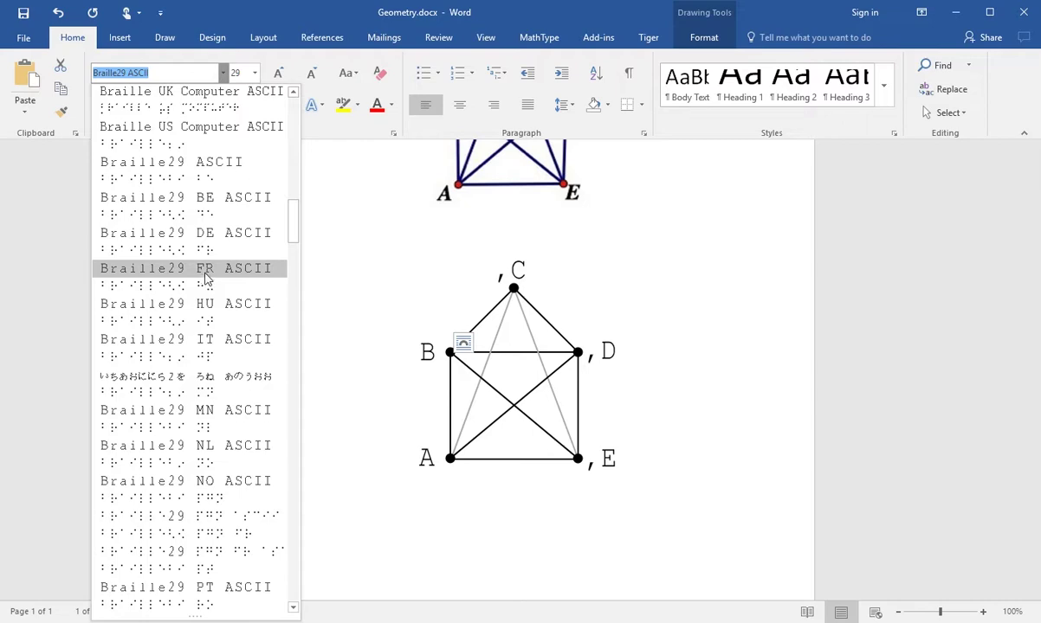
pyautogui.click(200, 163)
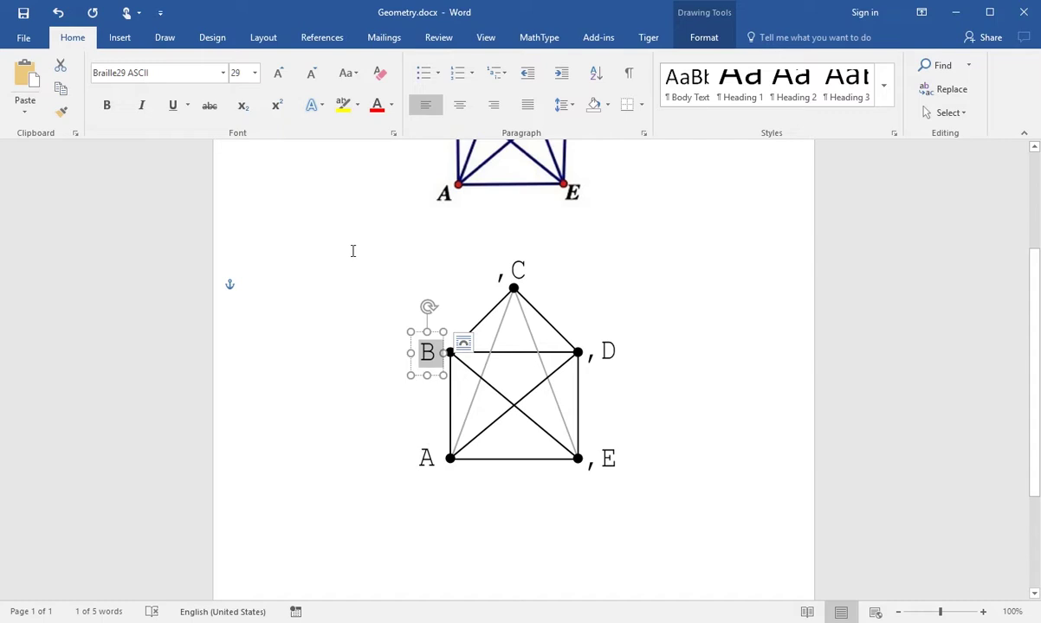
pyautogui.click(244, 75)
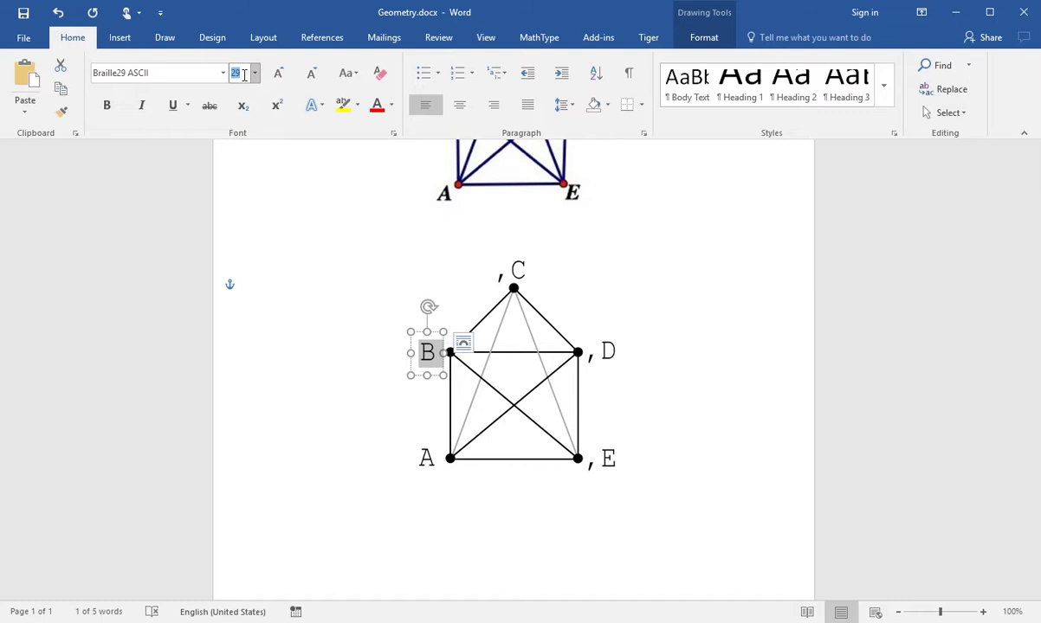
pyautogui.click(336, 188)
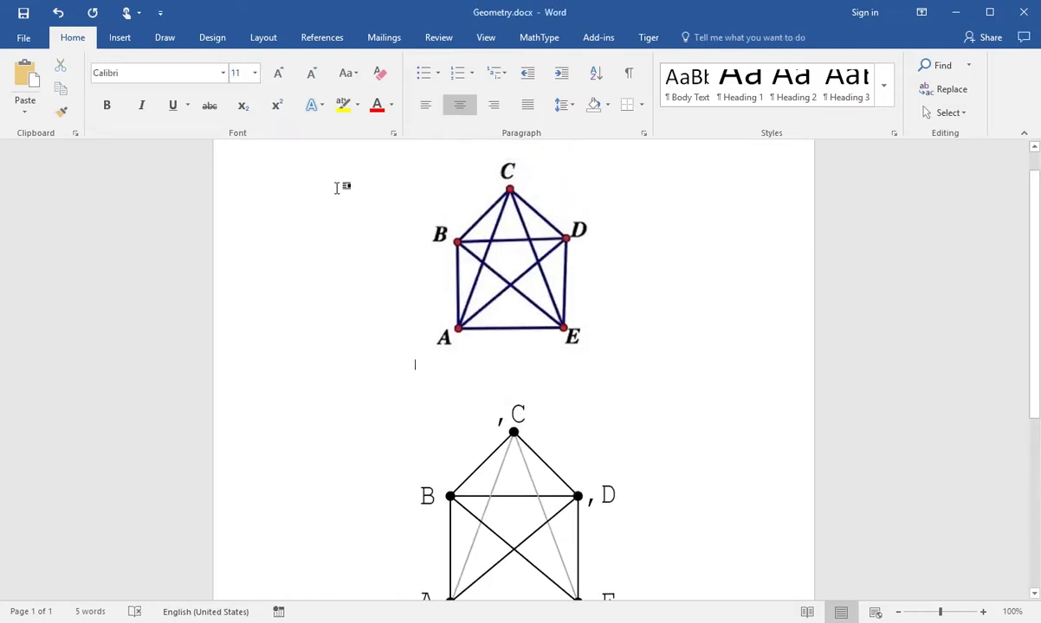
# Inspect the label B and the comma placed before the letter C in the lower figure
pyautogui.scroll(-3, 438, 375)
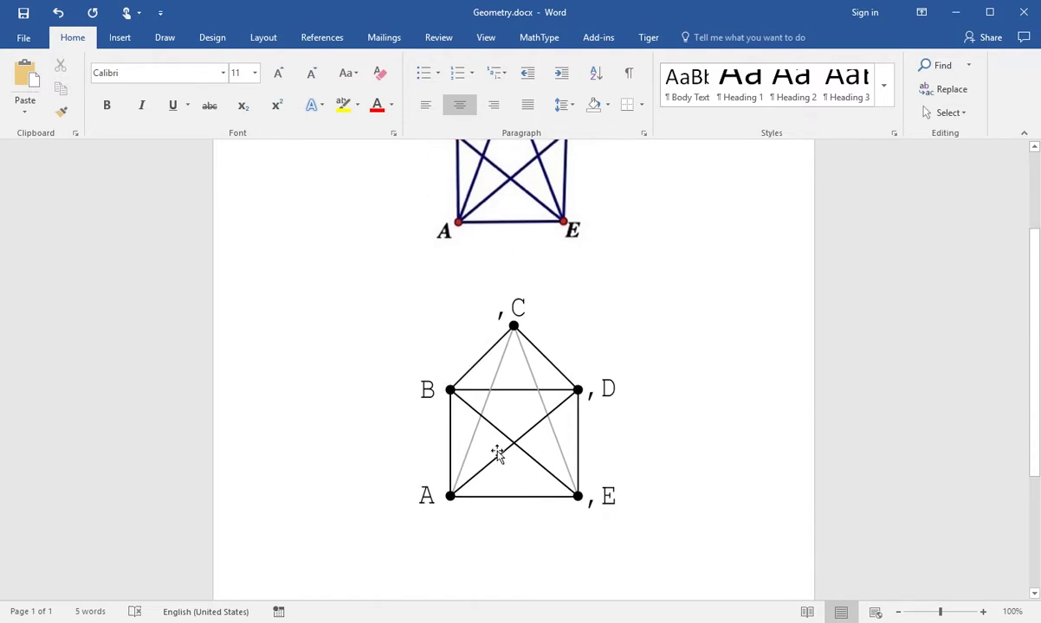
pyautogui.click(437, 400)
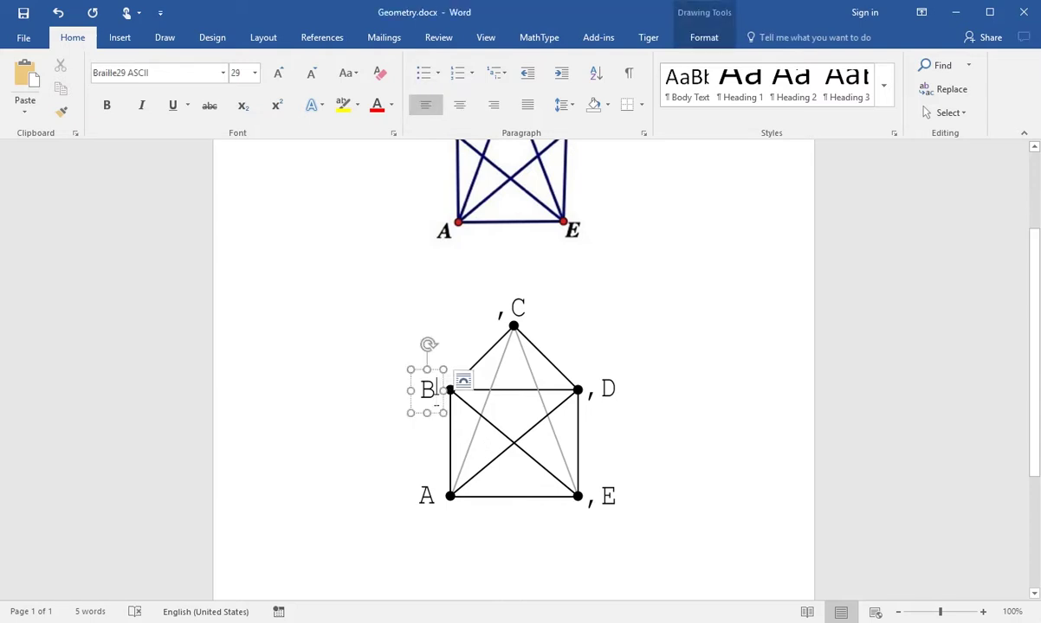
pyautogui.click(505, 311)
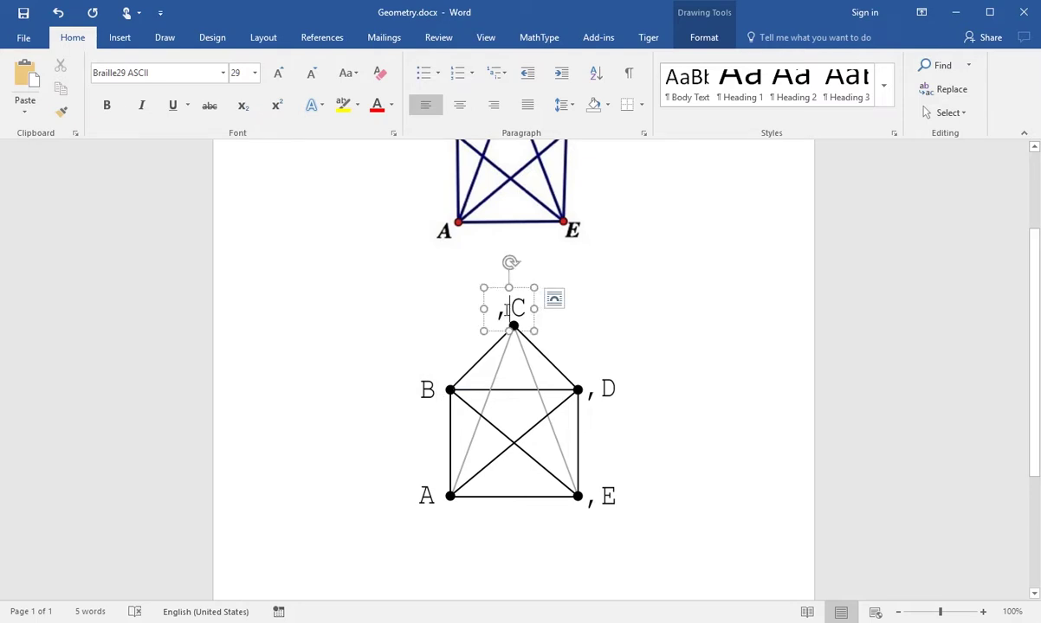
pyautogui.moveTo(507, 310); pyautogui.dragTo(495, 309)
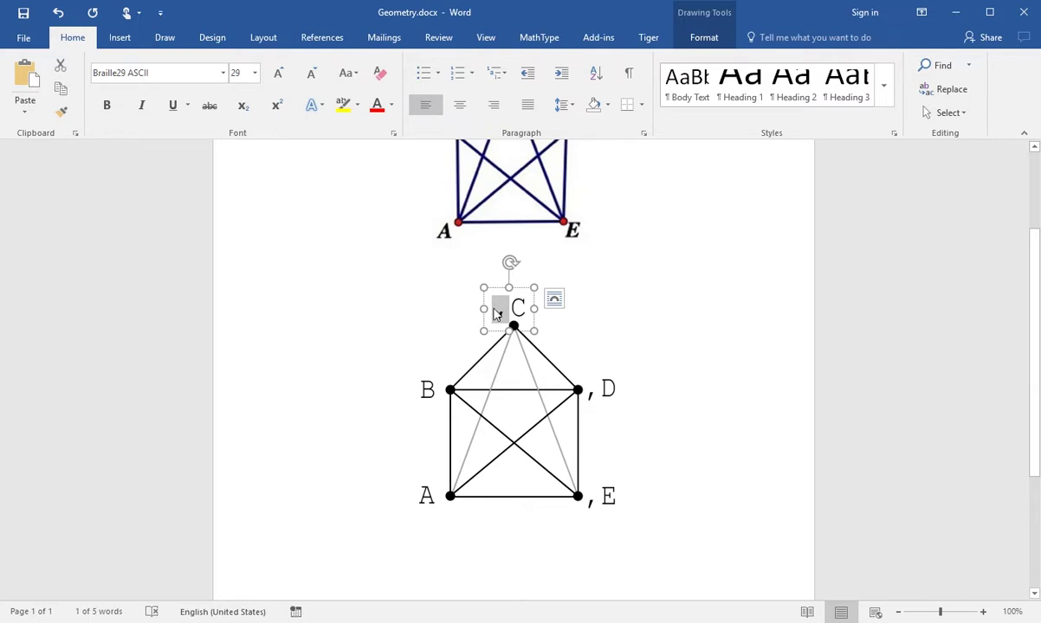
pyautogui.click(646, 309)
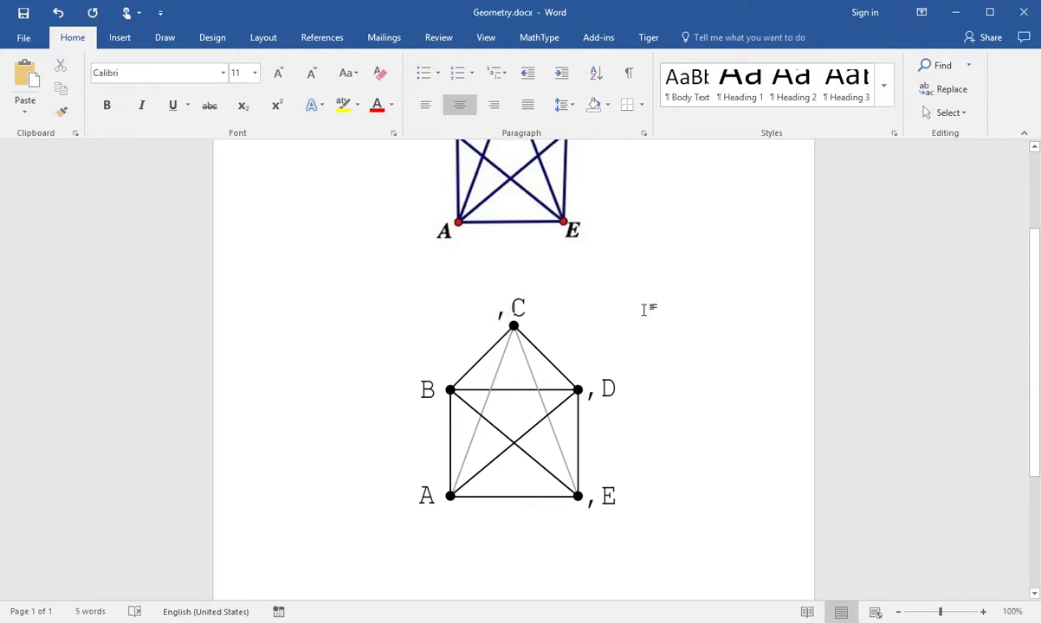
# Print the Geometry document through ViewPlus Emprint, switch to Tiger Designer and display the page's embossed dots
pyautogui.click(21, 37)
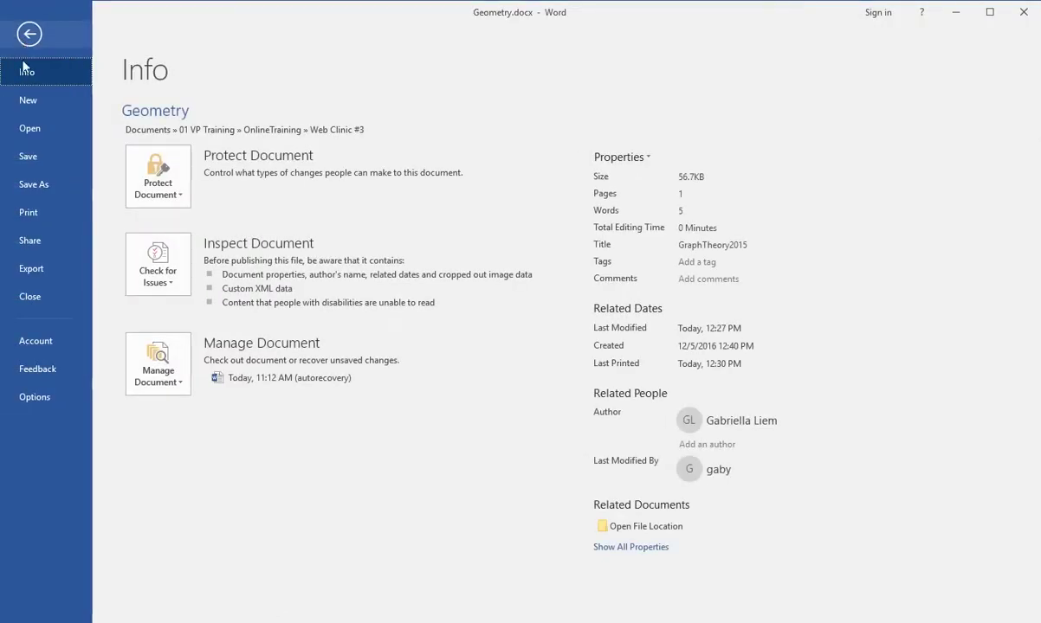
pyautogui.click(31, 212)
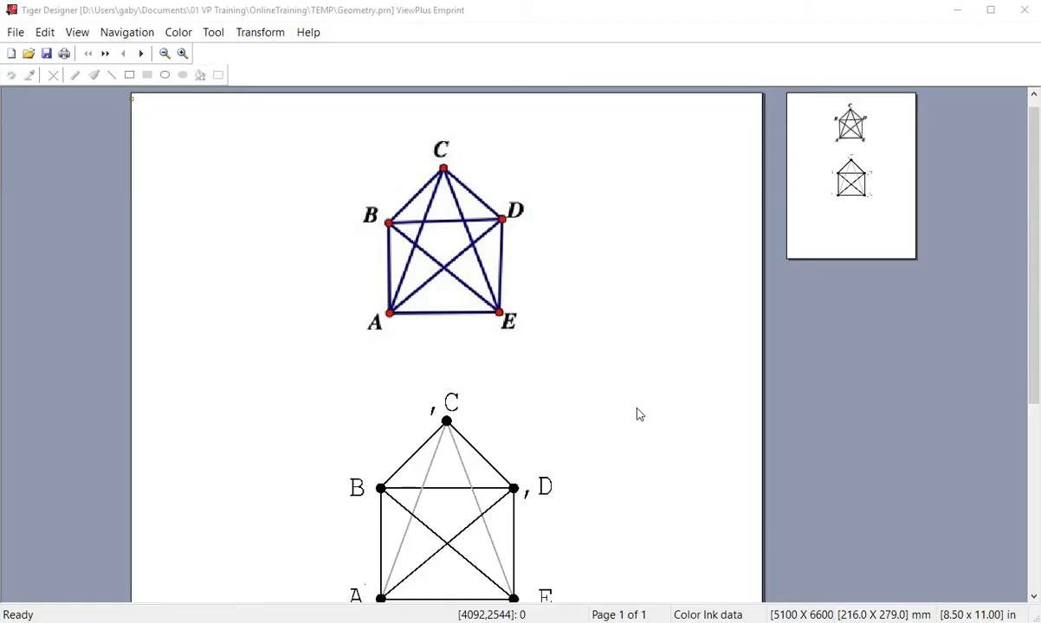
pyautogui.click(854, 251)
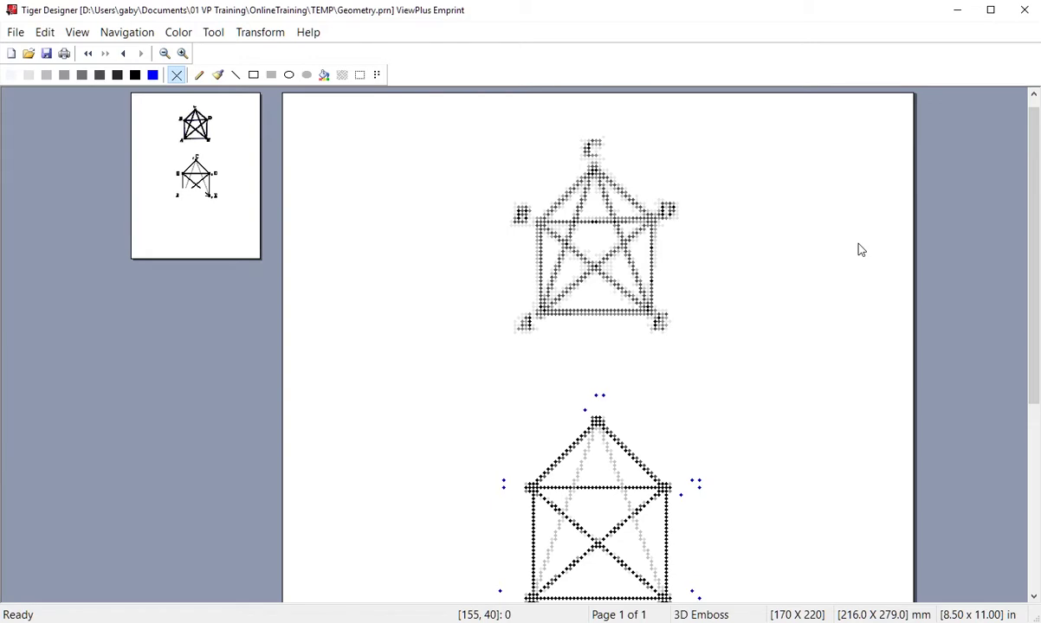
# View the ink and embossed dots together in Combined View, and return to the separate view
pyautogui.click(76, 35)
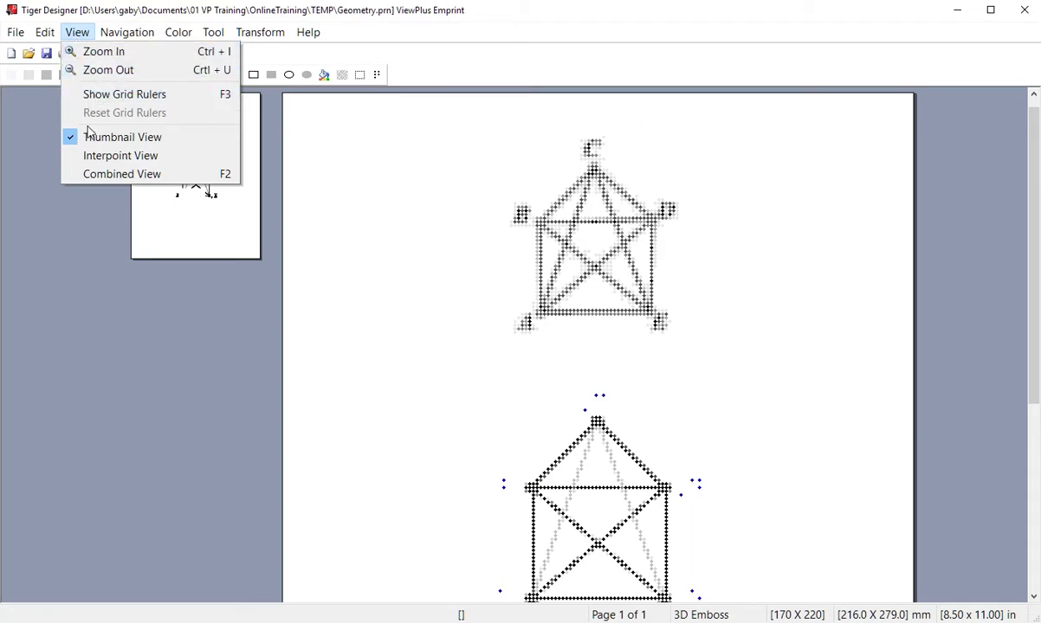
pyautogui.click(96, 176)
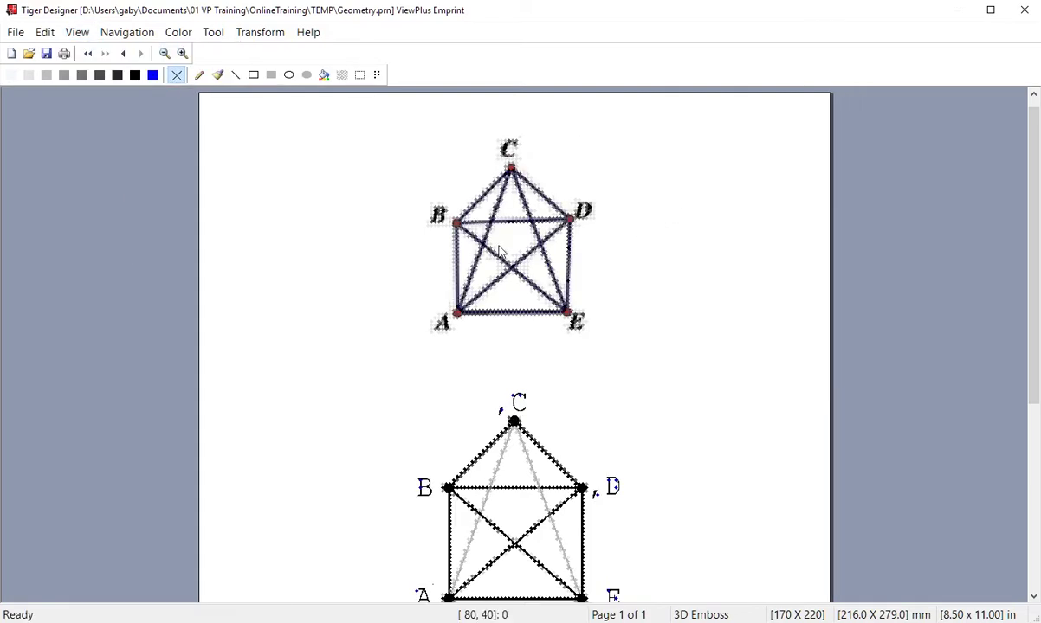
pyautogui.click(77, 33)
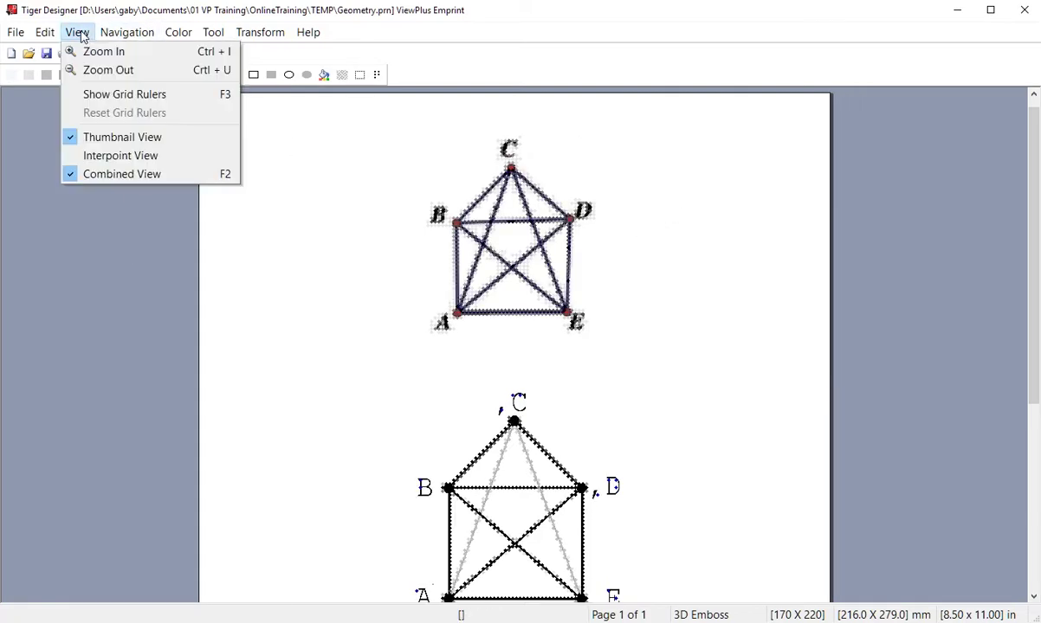
pyautogui.click(92, 174)
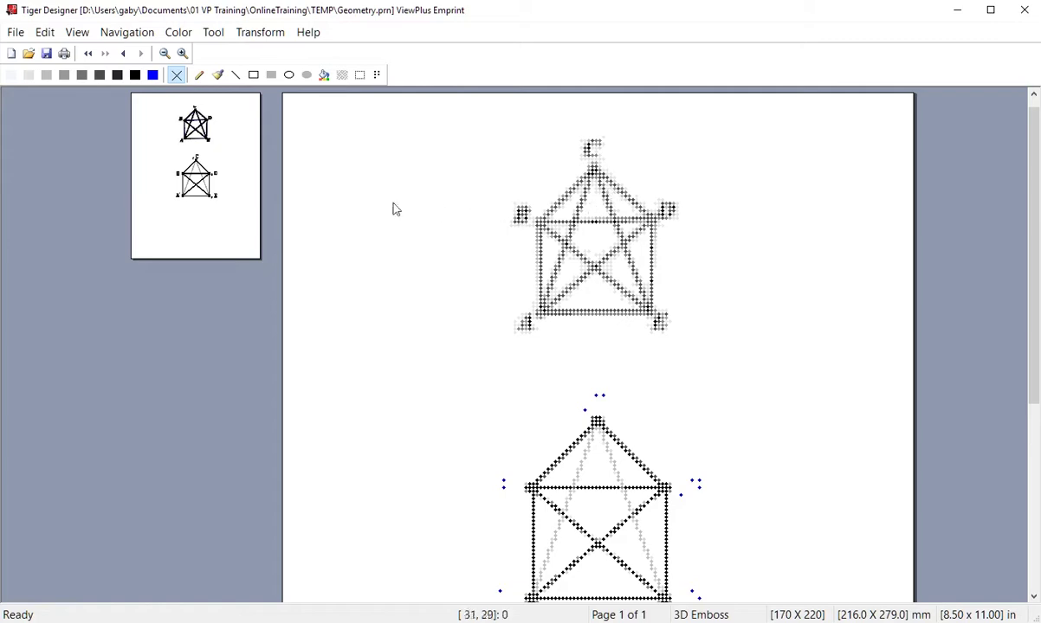
# Compare the ink page with the embossed page for both figures, including the braille labels of the lower one
pyautogui.click(232, 181)
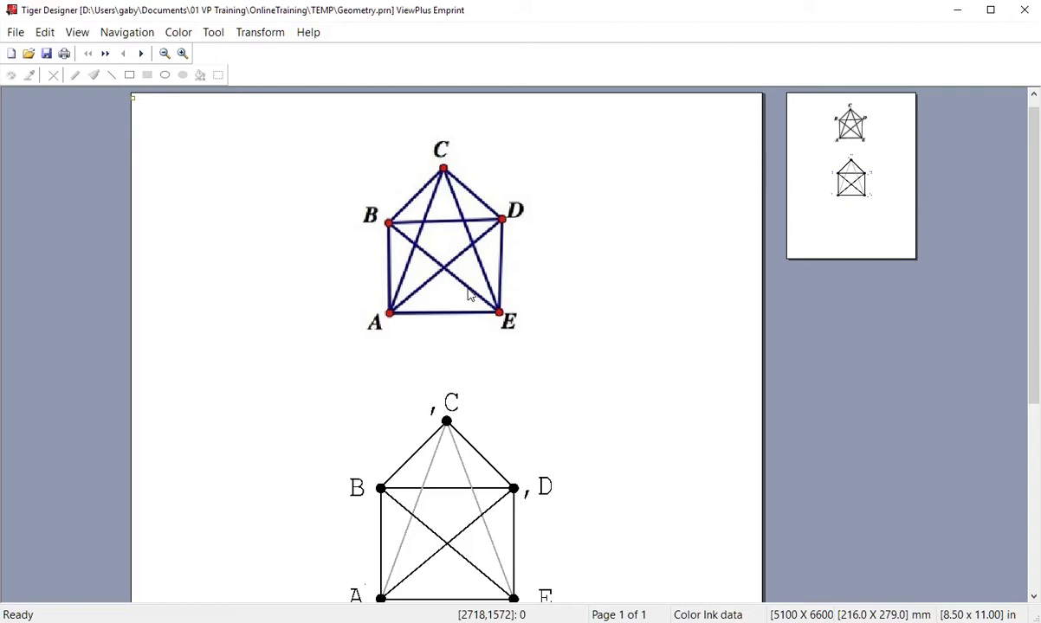
pyautogui.click(811, 221)
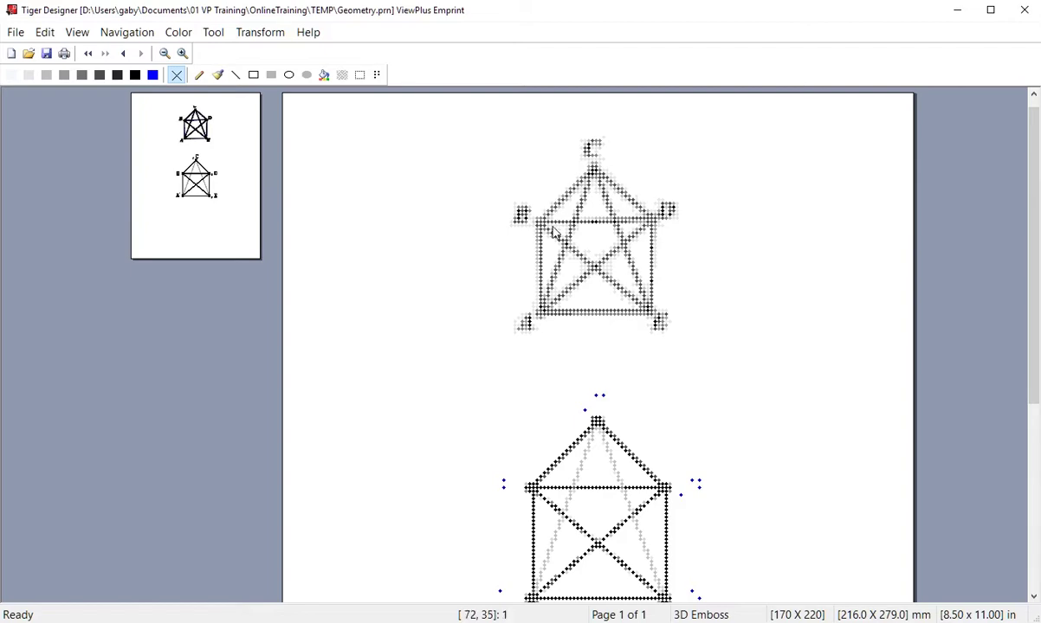
pyautogui.click(242, 220)
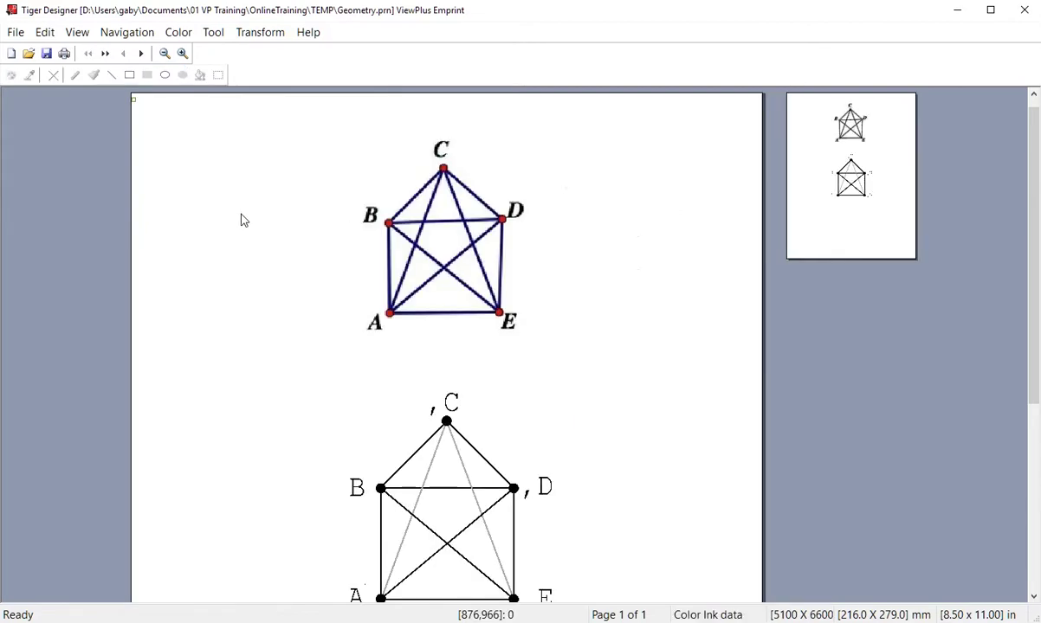
pyautogui.scroll(-2, 437, 294)
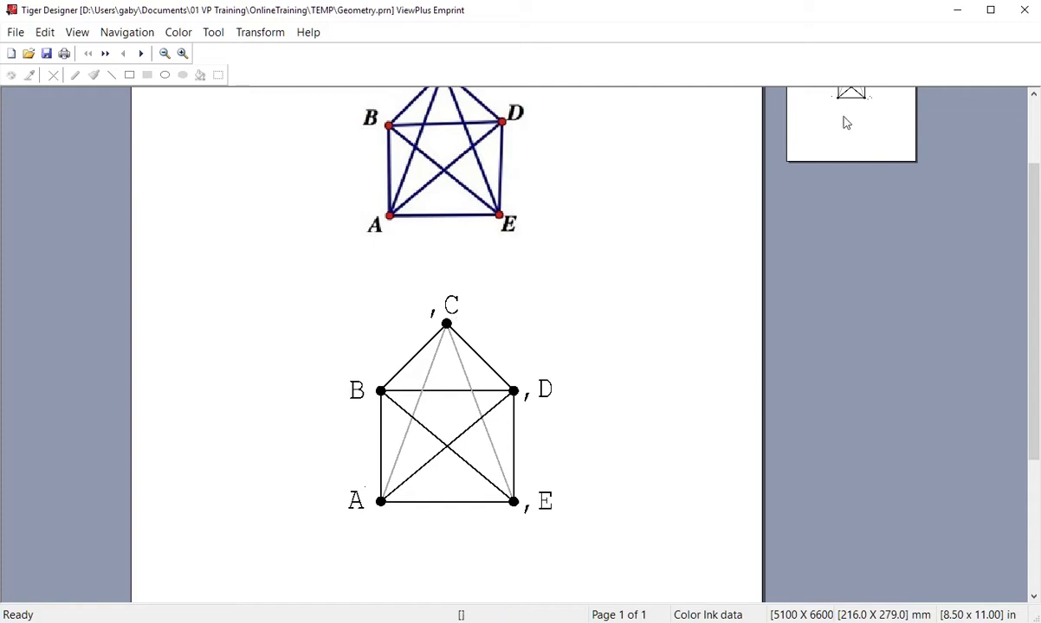
pyautogui.hotkey('ctrl', 'e')
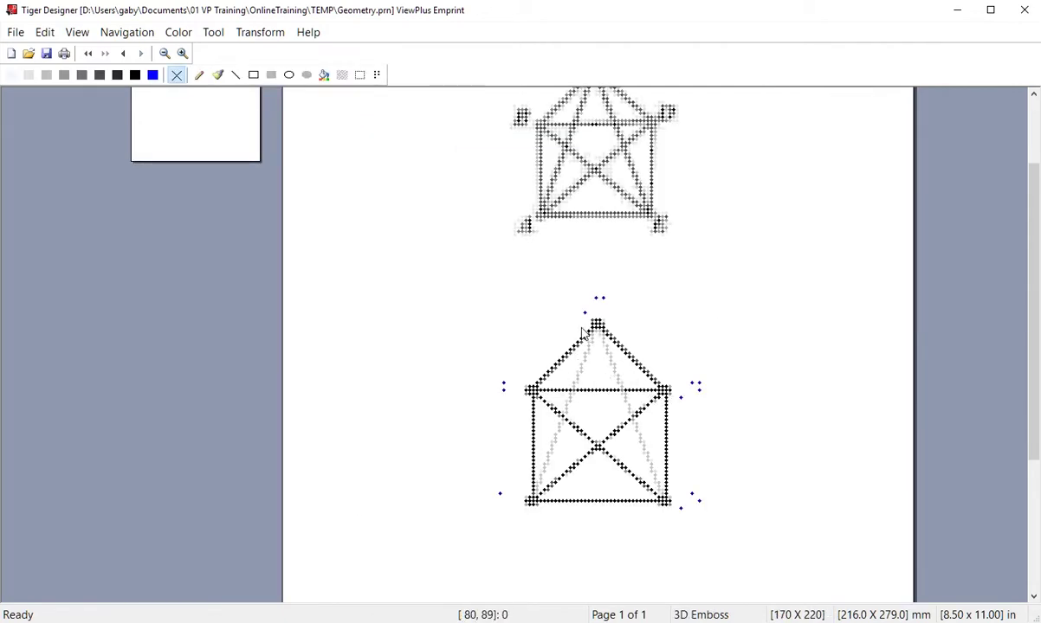
pyautogui.hotkey('ctrl', 'e')
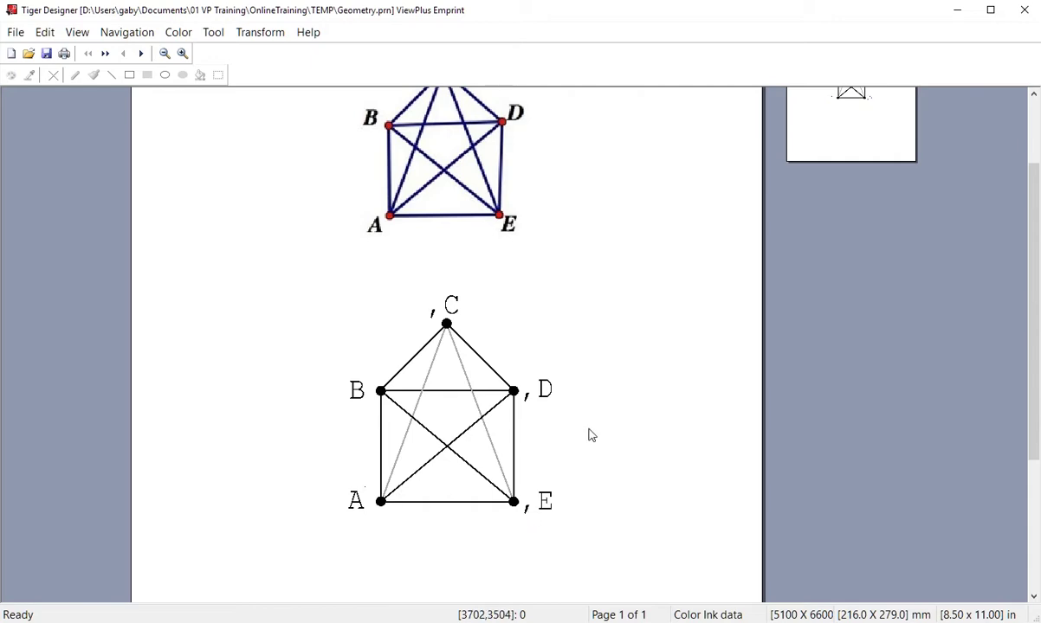
pyautogui.click(860, 134)
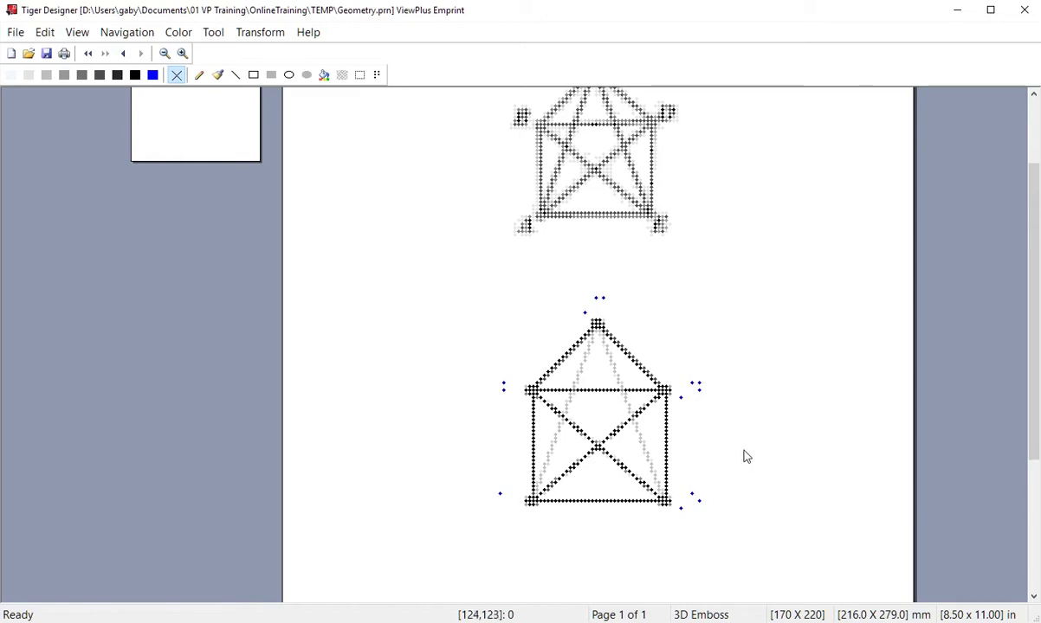
# Select the whole upper figure with its labels and increase its Edges and Contrast in the color transform
pyautogui.scroll(2, 745, 454)
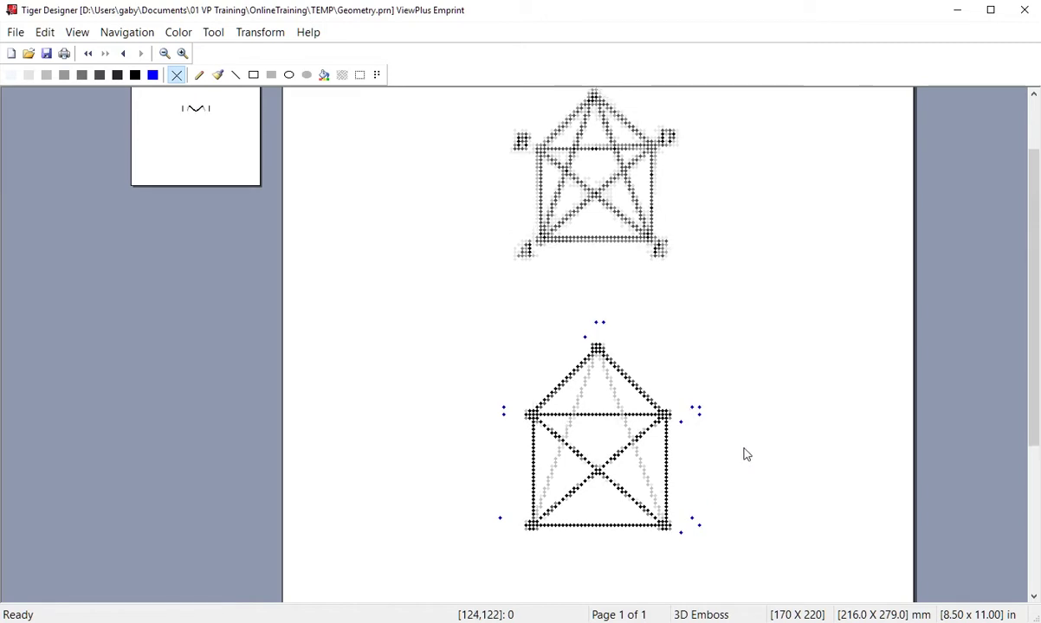
pyautogui.click(361, 76)
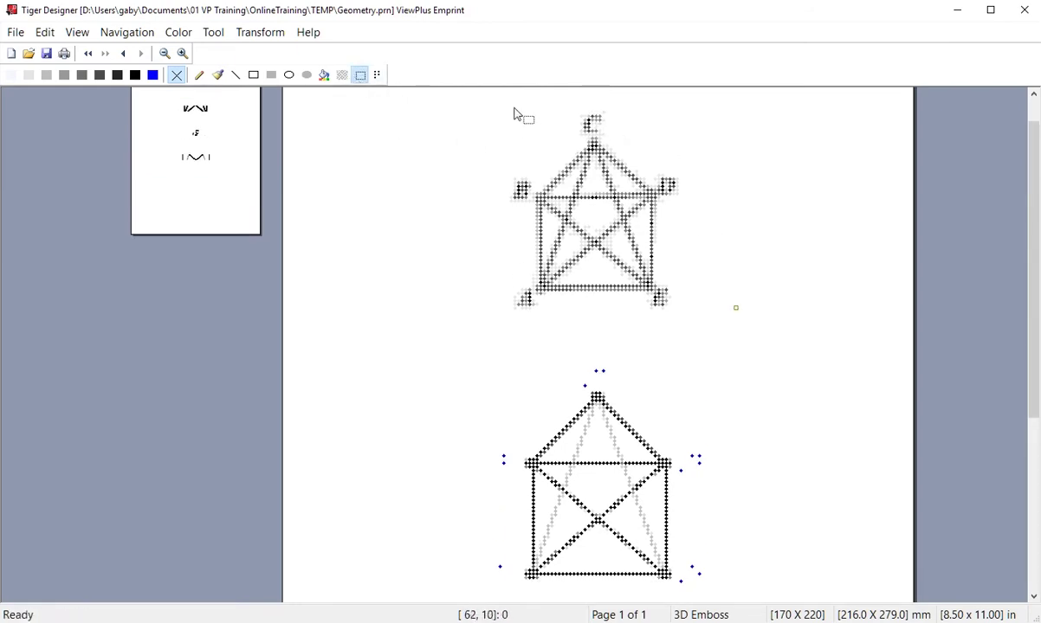
pyautogui.moveTo(511, 104)
pyautogui.mouseDown()
pyautogui.moveTo(643, 314)
pyautogui.moveTo(681, 329)
pyautogui.mouseUp()
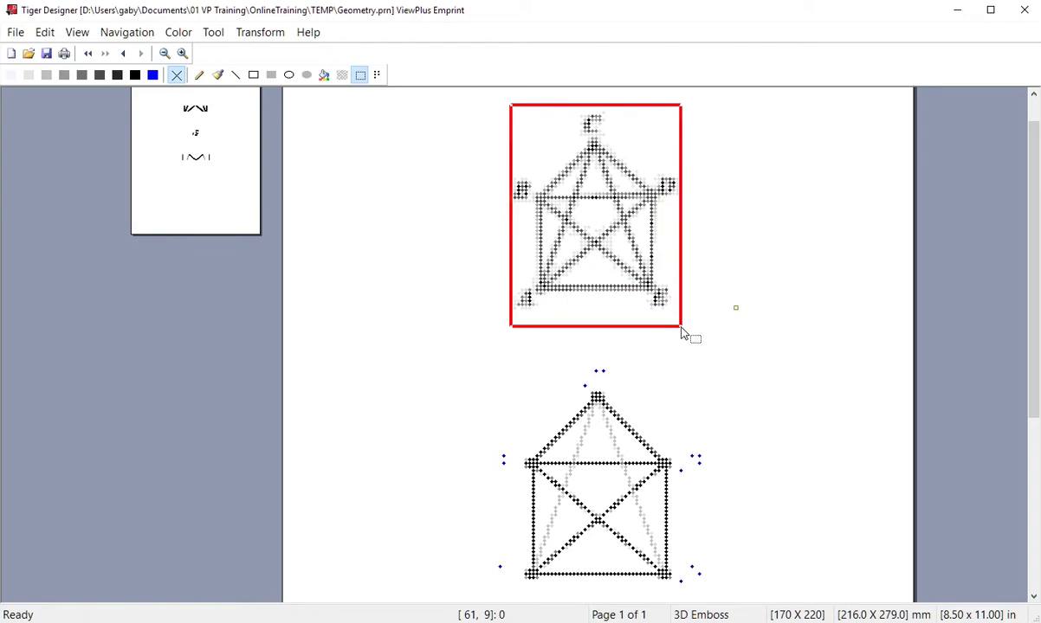
pyautogui.click(259, 32)
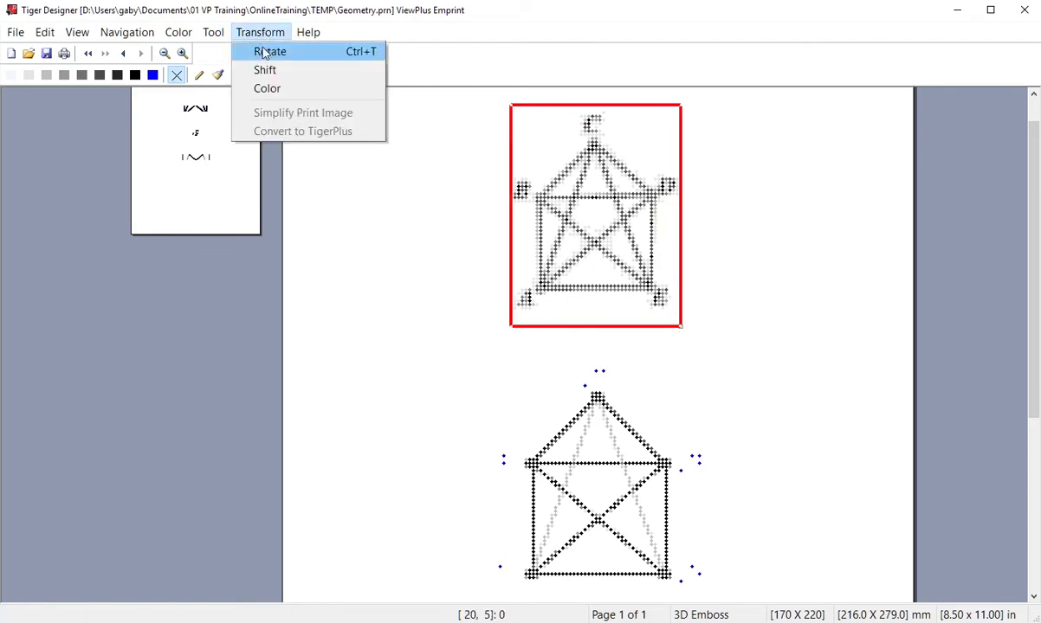
pyautogui.click(267, 89)
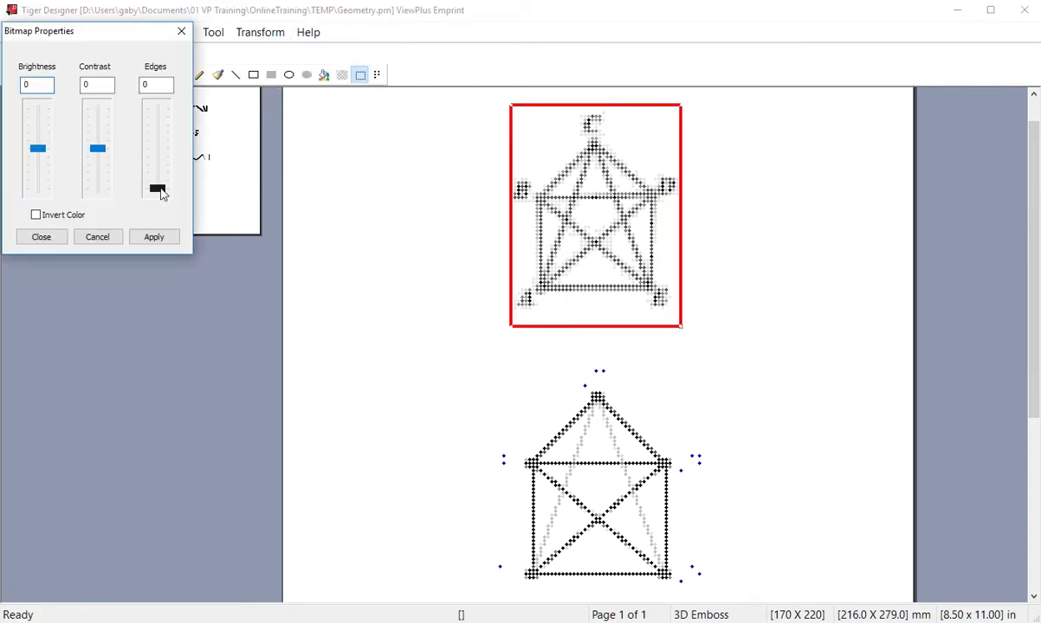
pyautogui.moveTo(161, 194); pyautogui.dragTo(165, 177)
pyautogui.moveTo(95, 157)
pyautogui.mouseDown()
pyautogui.moveTo(39, 142)
pyautogui.moveTo(40, 151)
pyautogui.mouseUp()
pyautogui.moveTo(154, 172); pyautogui.dragTo(146, 164)
pyautogui.click(52, 237)
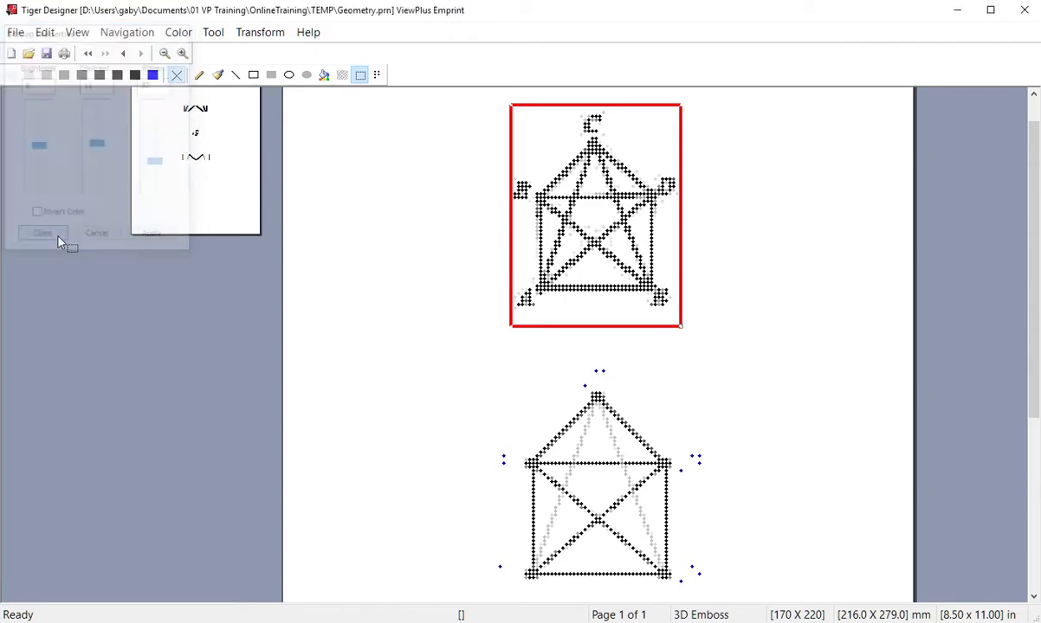
pyautogui.click(479, 276)
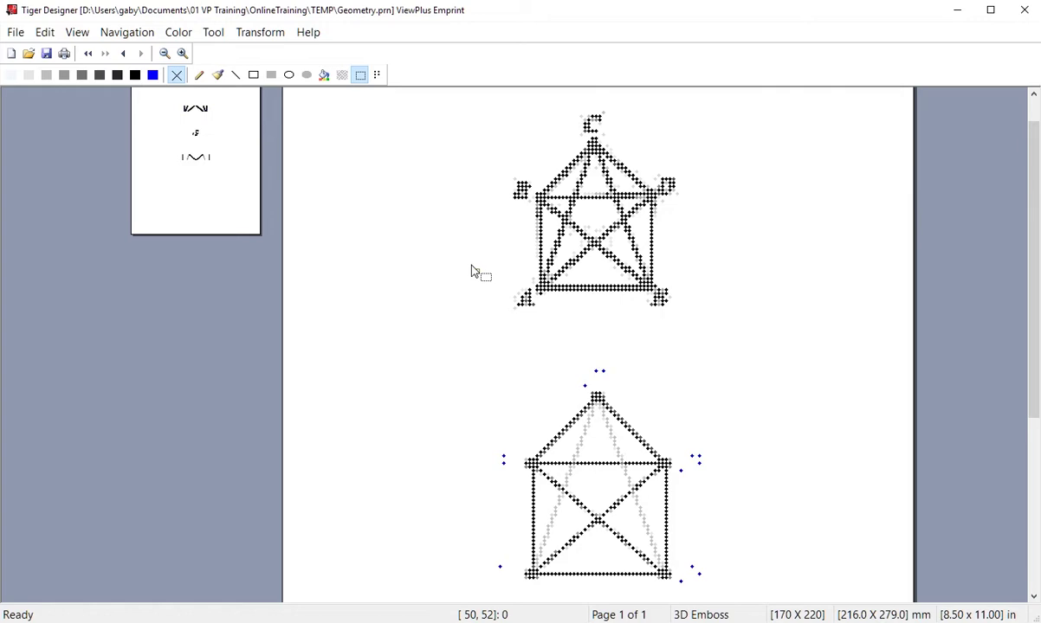
# Erase stray dots inside the upper figure's star, using the blank dot color with the filled ellipse and pencil tools
pyautogui.click(10, 74)
pyautogui.click(236, 74)
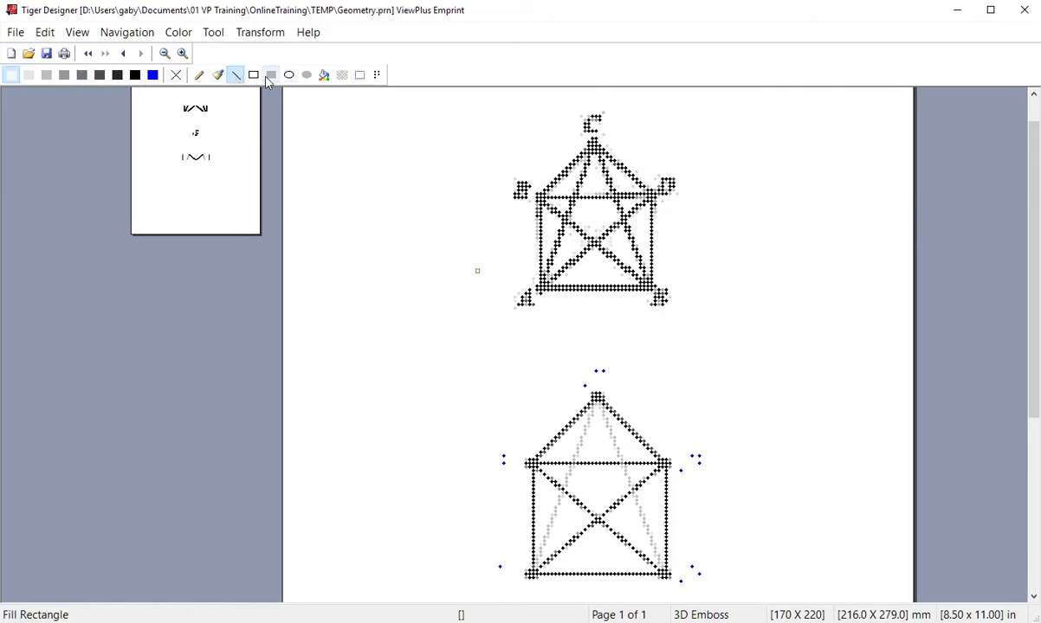
pyautogui.click(308, 75)
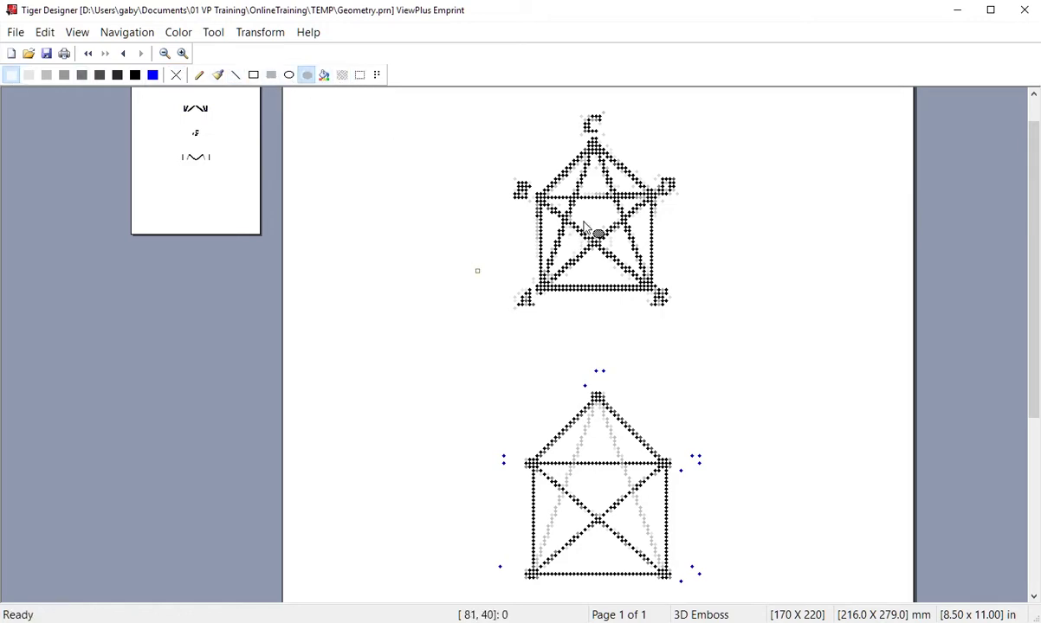
pyautogui.click(584, 227)
pyautogui.click(200, 75)
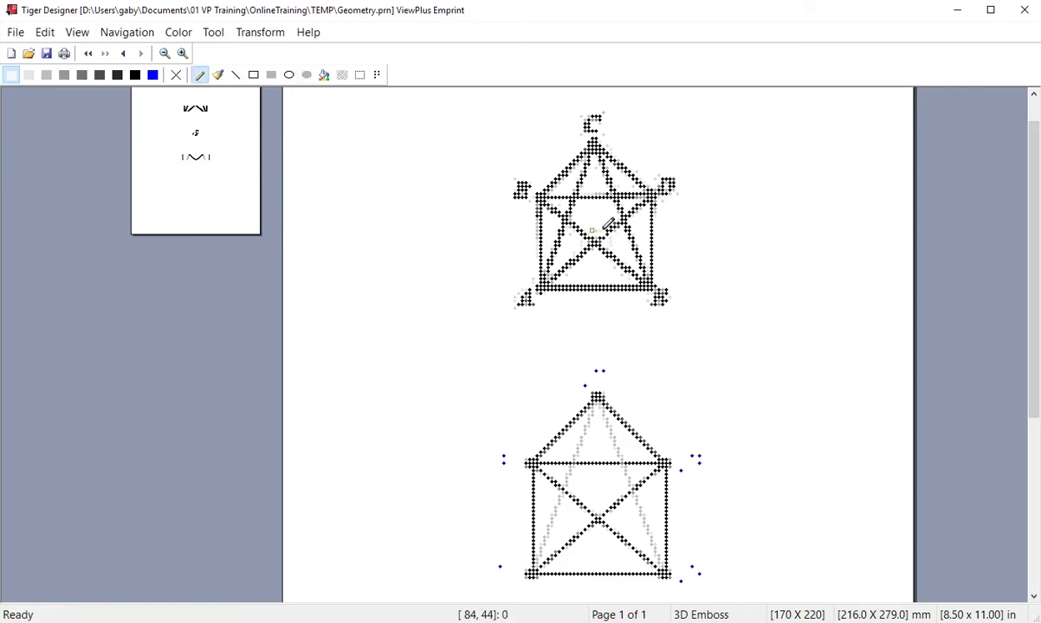